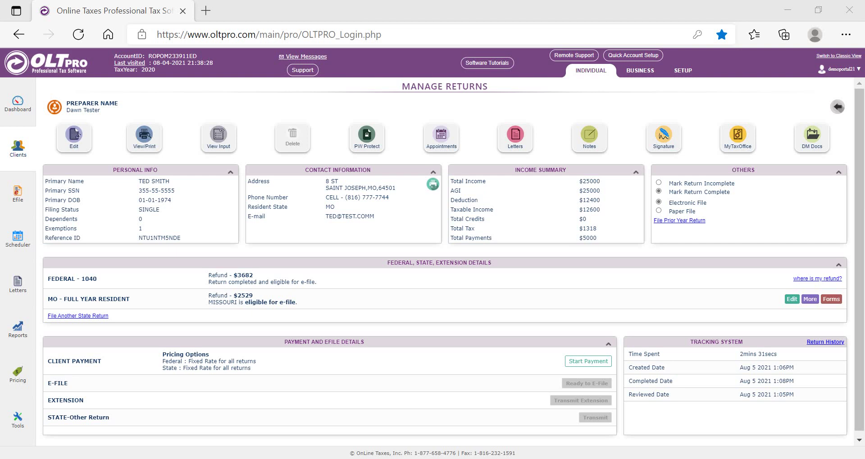
# Step: Set up a Client Portal - Full Access account for the client and validate the client through the emailed account creation link
pyautogui.click(741, 137)
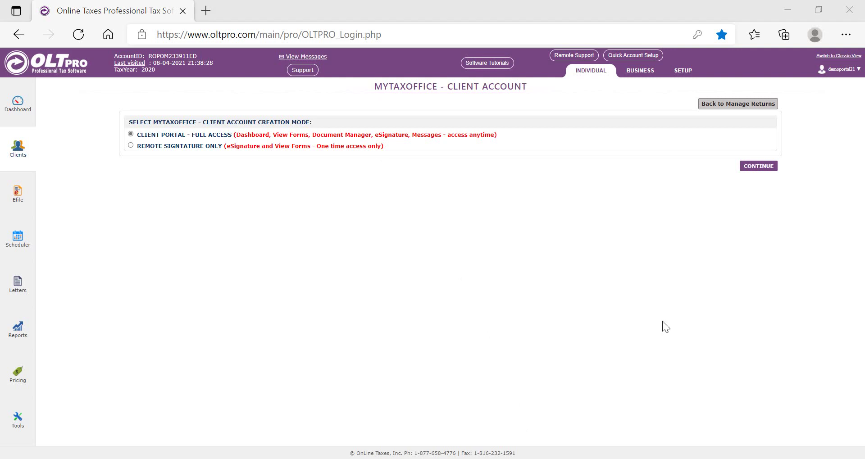
pyautogui.click(754, 172)
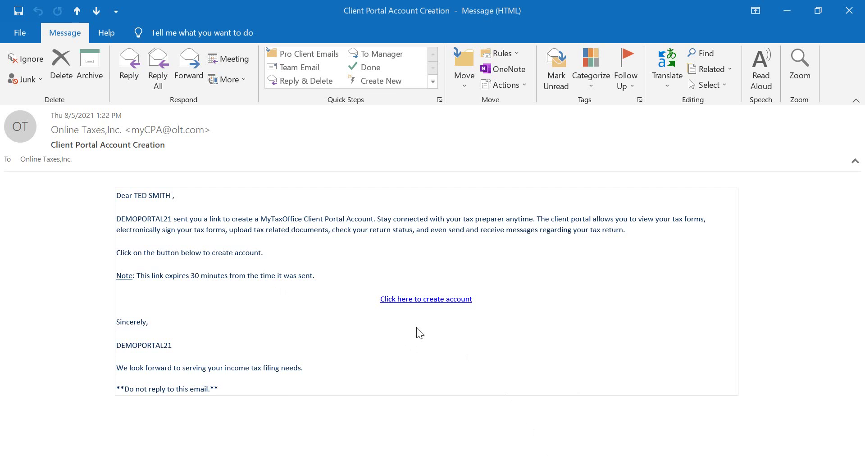
pyautogui.click(429, 303)
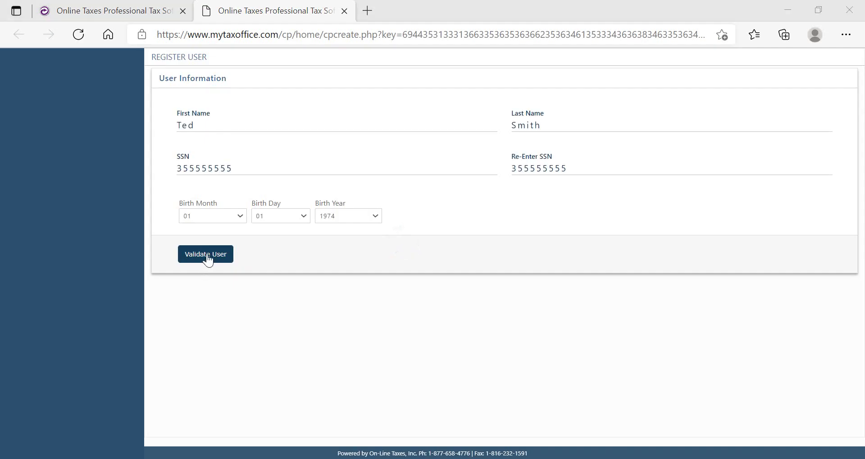
pyautogui.click(207, 260)
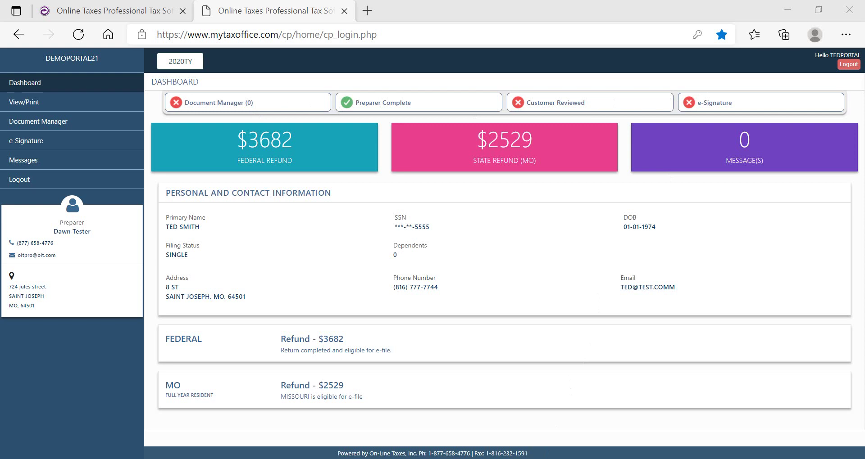
# Step: Open the tax return's forms in the client portal and mark the return as reviewed by the client
pyautogui.click(24, 102)
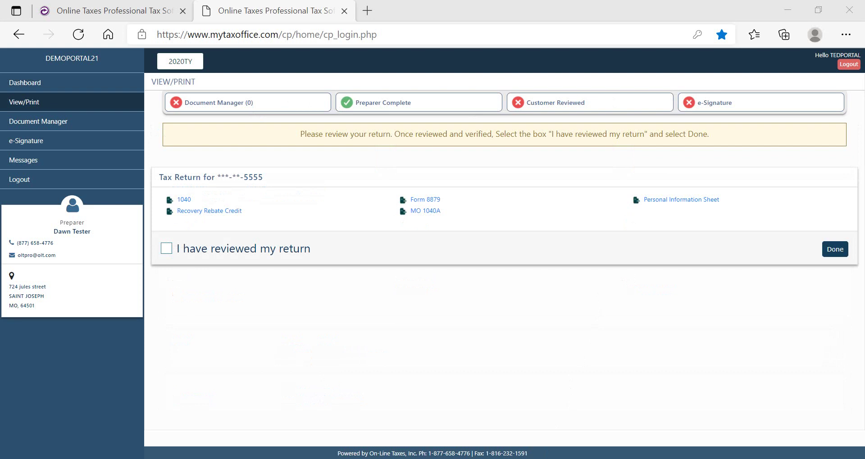
pyautogui.click(166, 249)
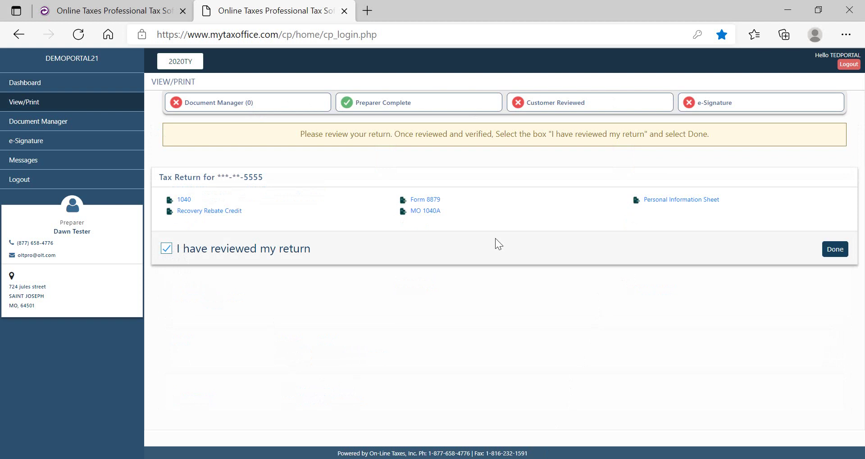
pyautogui.click(831, 250)
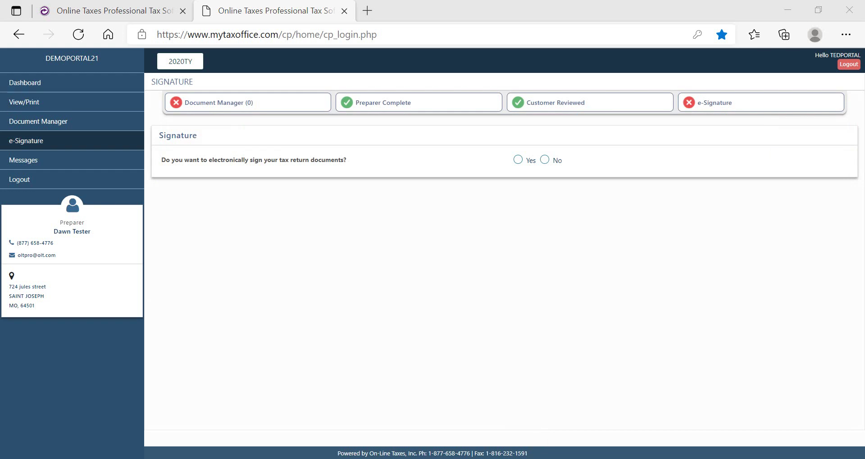
# Step: Choose to sign the return documents electronically and save the primary taxpayer's signature dated 08/05/2021
pyautogui.click(517, 161)
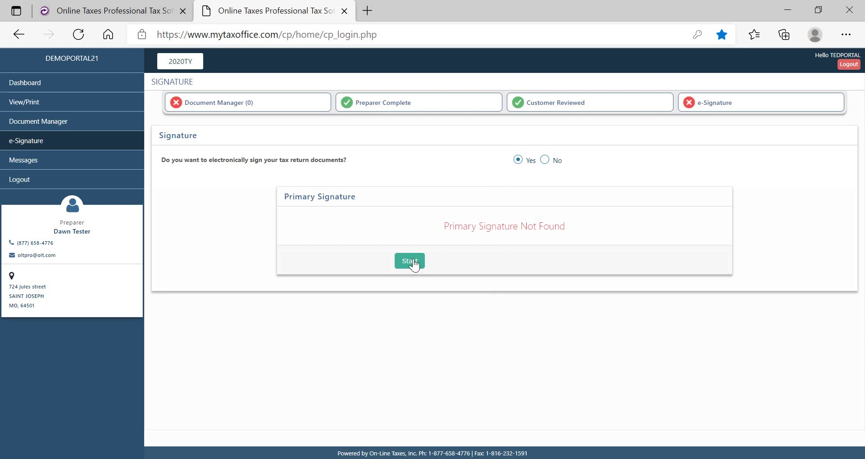
pyautogui.click(413, 265)
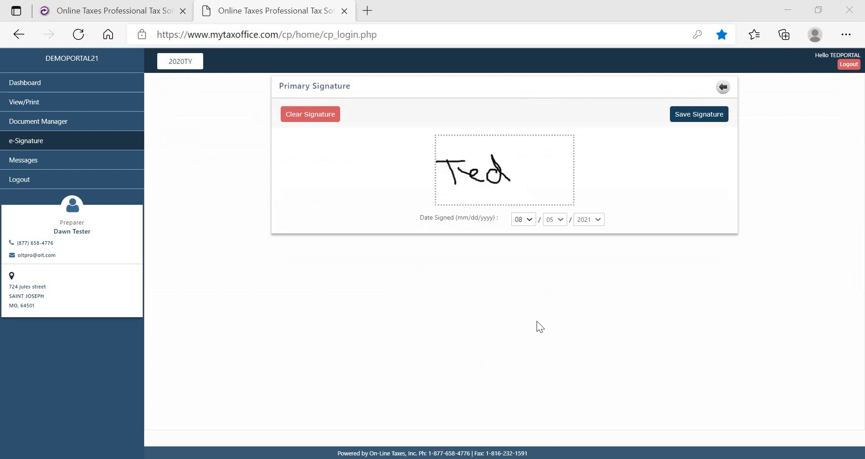
pyautogui.click(708, 116)
# Step: Upload Form W2.PNG as a new document with the description W2 and the type Income
pyautogui.click(816, 144)
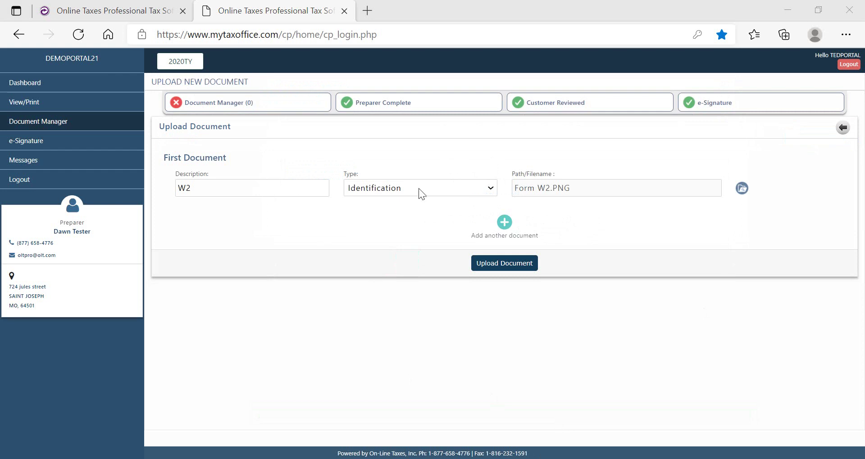
pyautogui.click(491, 189)
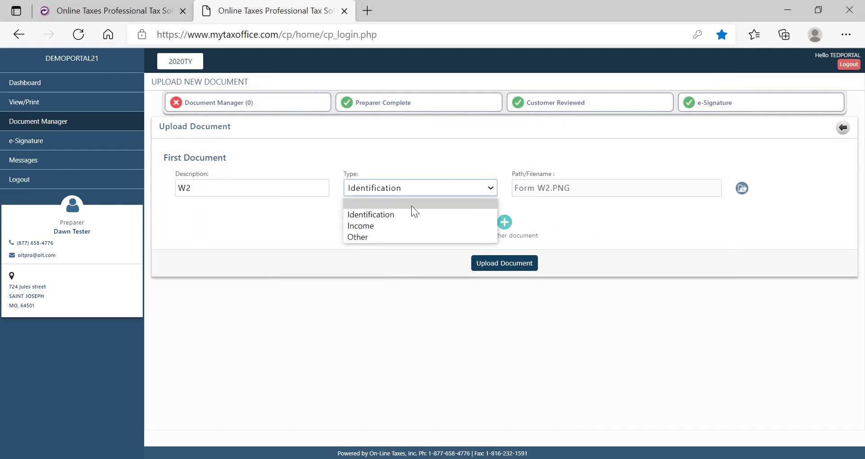
pyautogui.click(372, 225)
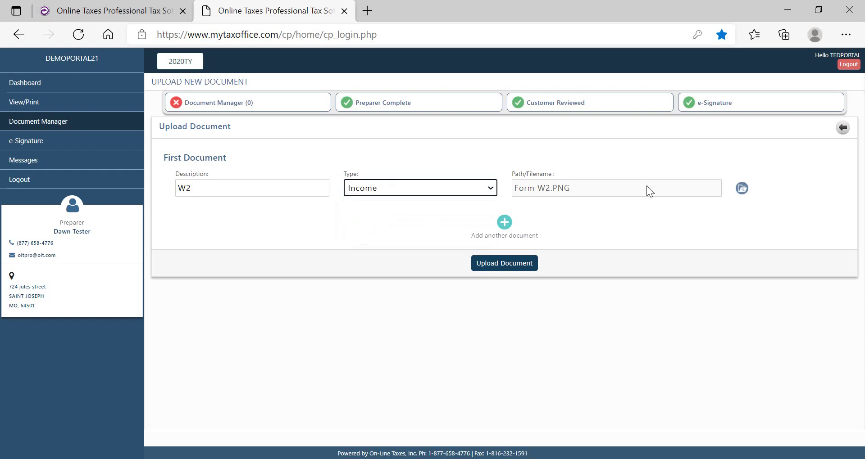
pyautogui.click(498, 267)
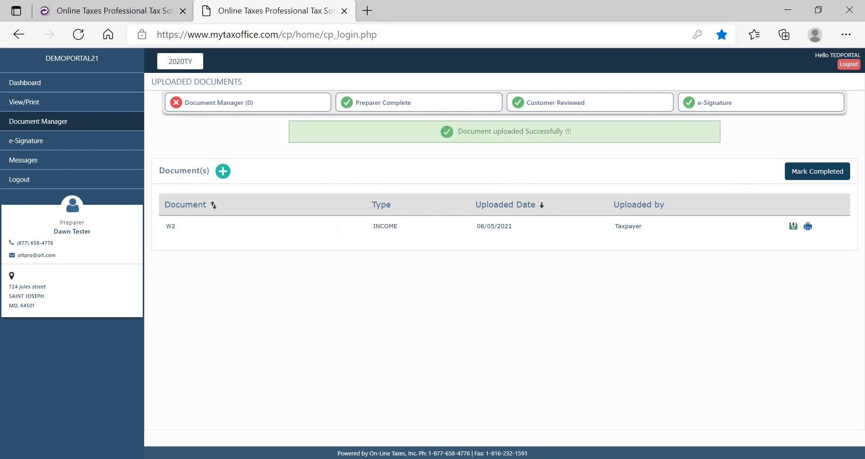
# Step: Send the preparer a message with the subject "My Documents" and the text "Did you receive my documents?"
pyautogui.click(23, 160)
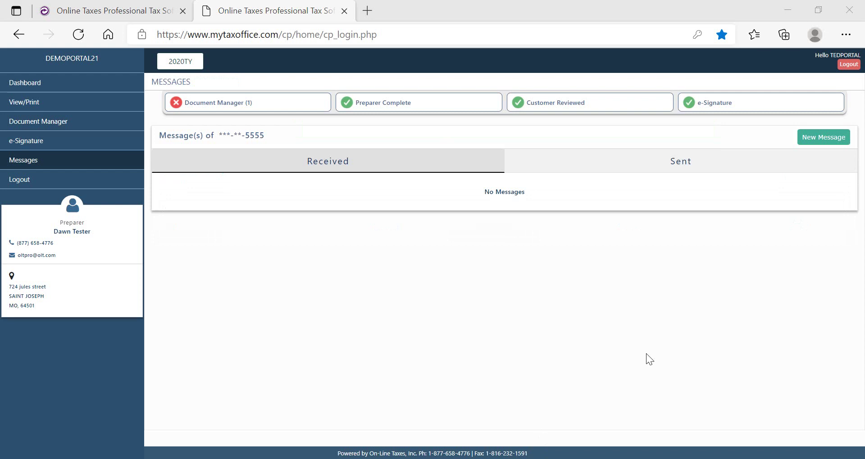
pyautogui.click(818, 143)
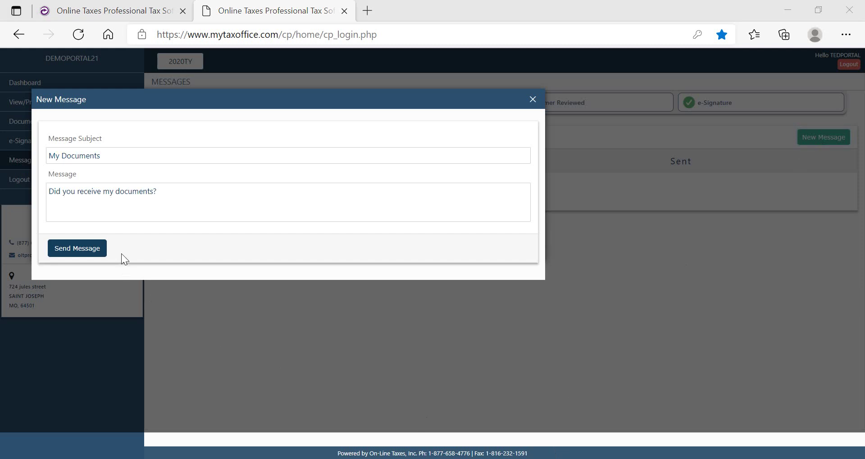
pyautogui.click(88, 256)
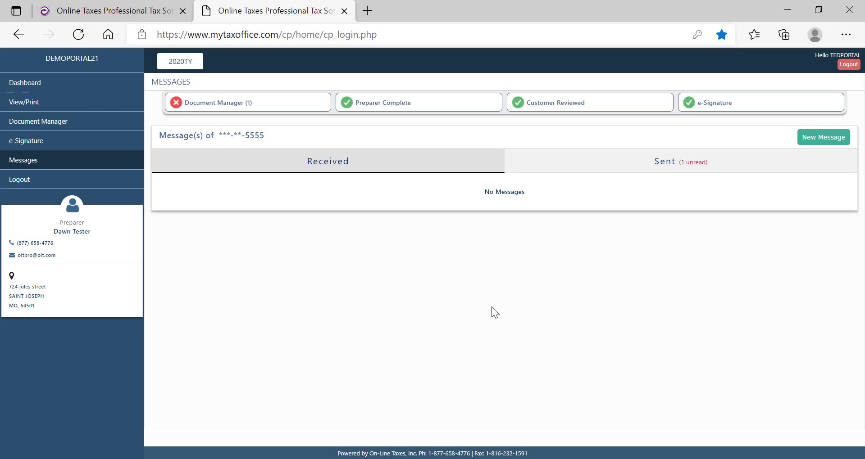
# Step: Switch to OLTPRO and open the client's MyTaxOffice record from the dashboard's new message notification
pyautogui.click(115, 10)
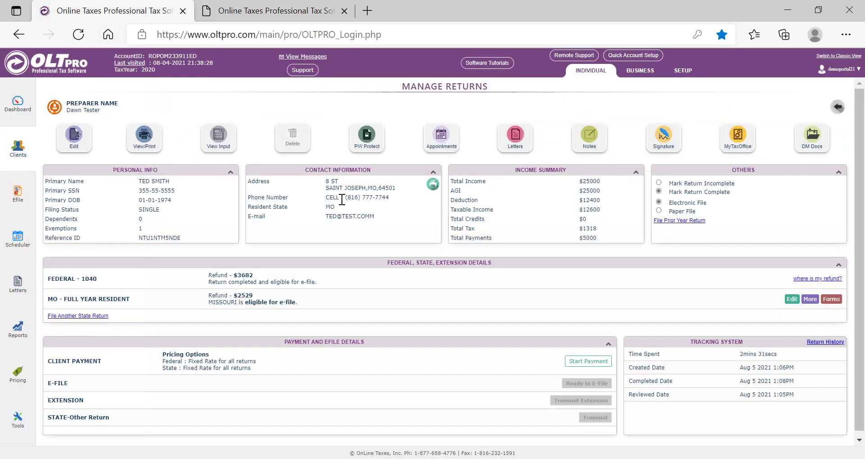
pyautogui.click(17, 103)
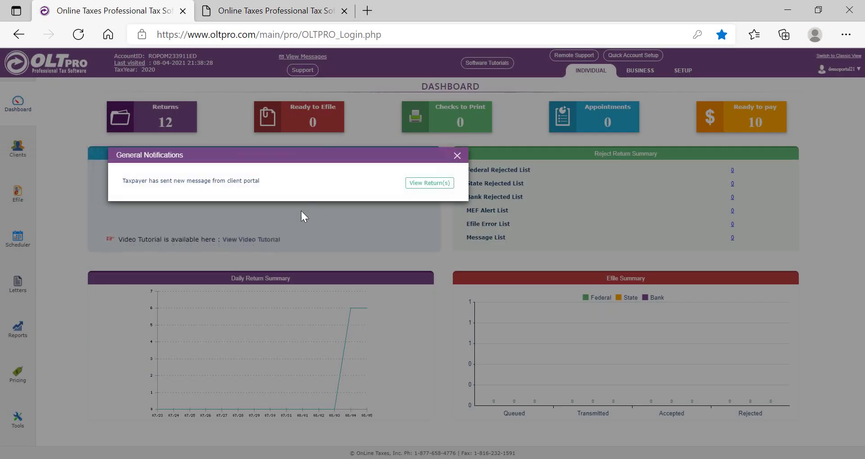
pyautogui.click(426, 189)
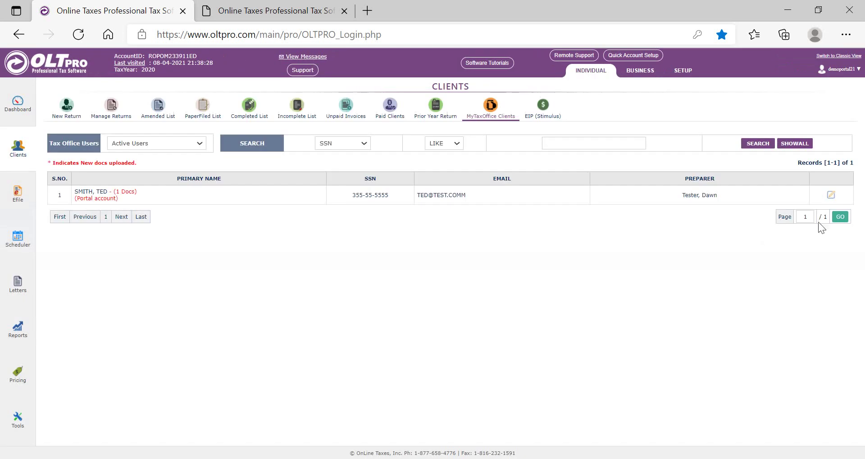
pyautogui.click(831, 196)
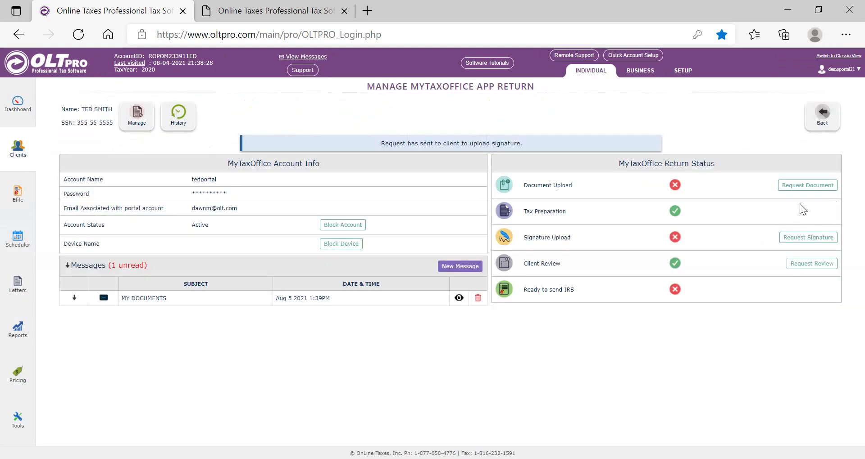
# Step: Answer the client's message with the subject "Documents" and the text "Documents recieved.", and open the reply in the client portal
pyautogui.click(459, 299)
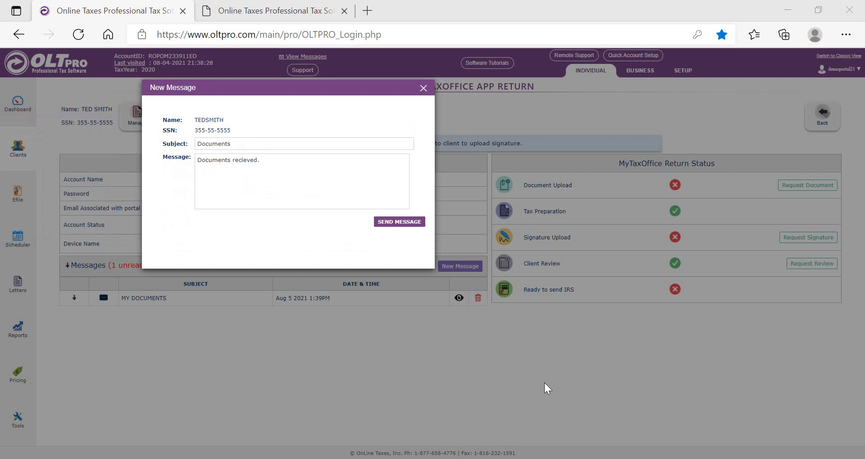
pyautogui.click(400, 222)
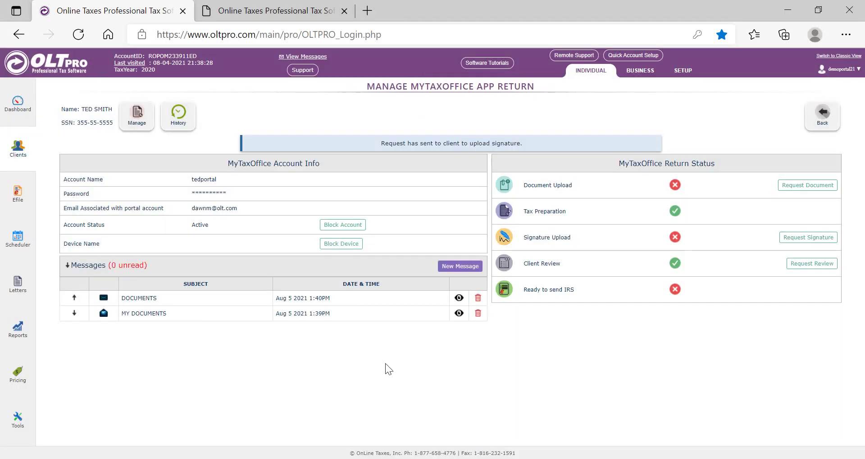
pyautogui.click(254, 10)
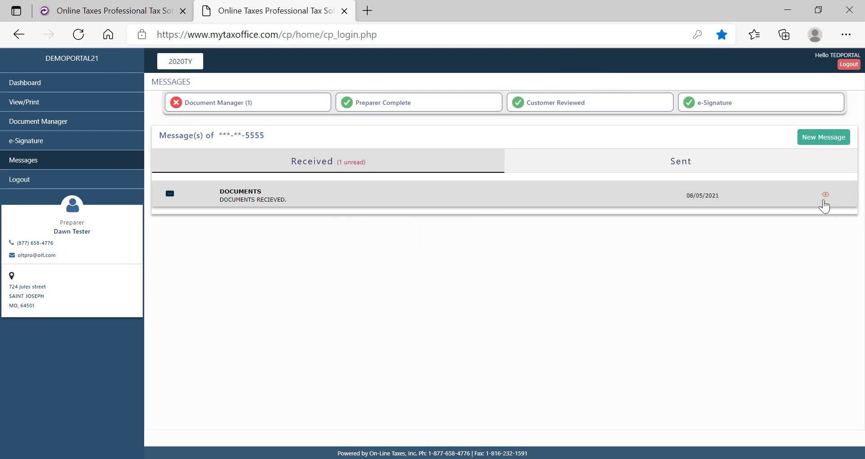
pyautogui.click(826, 197)
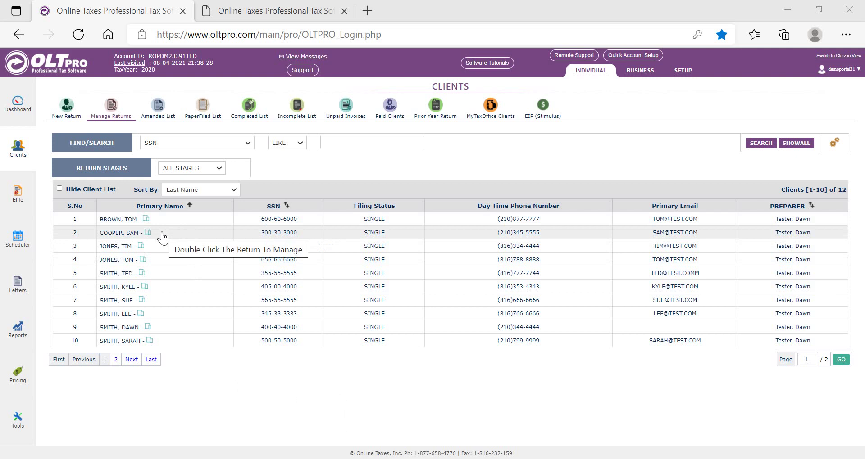
# Step: Open the client's return in OLTPRO and check the saved taxpayer signature and the uploaded W2 document
pyautogui.click(141, 272)
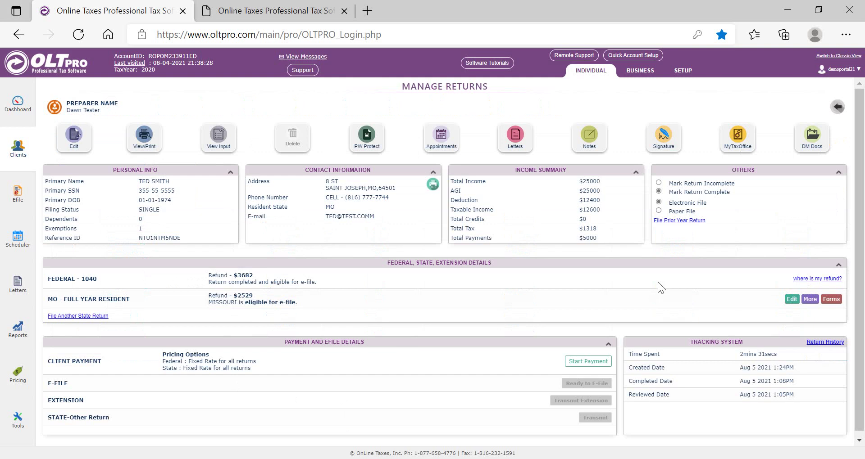
pyautogui.click(663, 138)
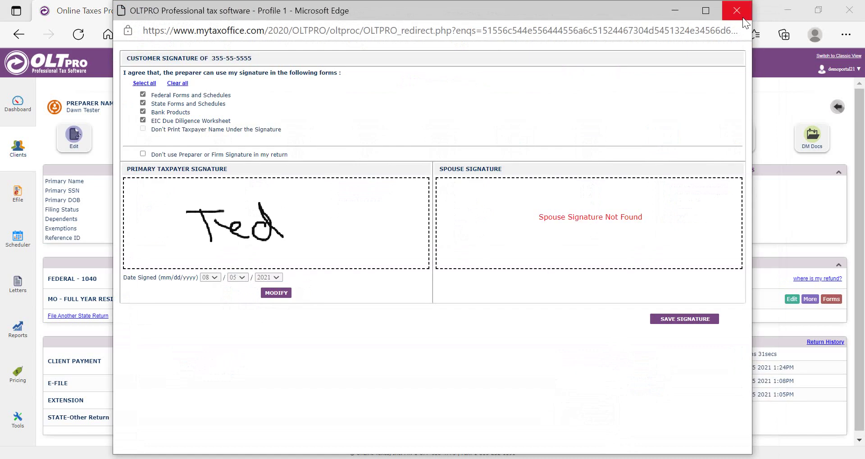
pyautogui.click(737, 11)
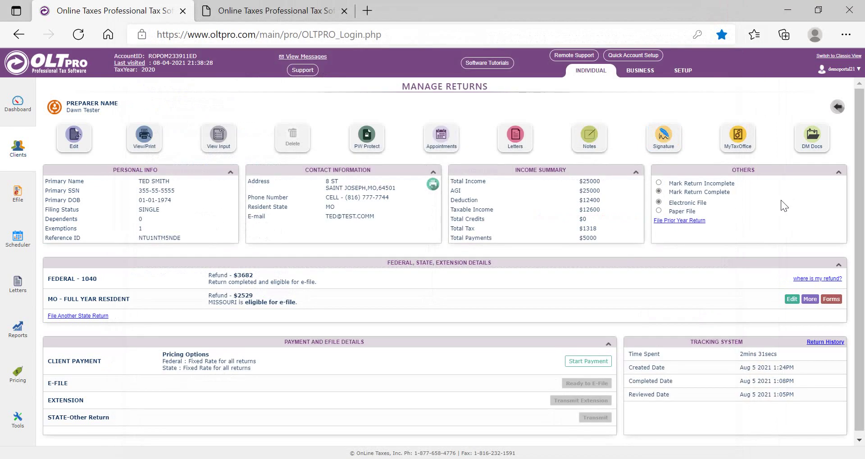
pyautogui.click(810, 136)
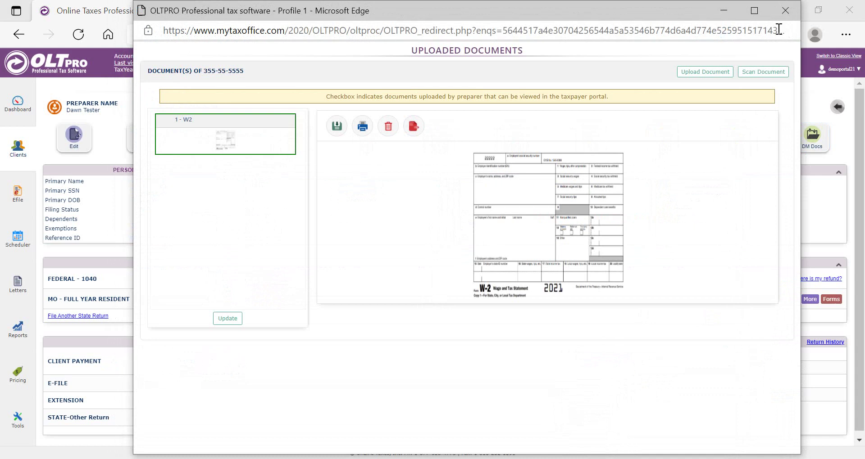
pyautogui.click(777, 11)
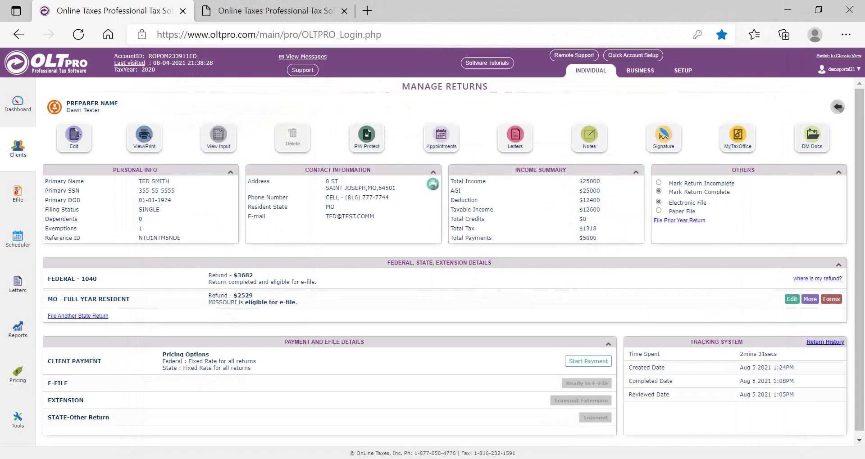
# Step: Switch back to the client portal to view the return's status on its dashboard
pyautogui.hotkey('ctrl', 'Tab')
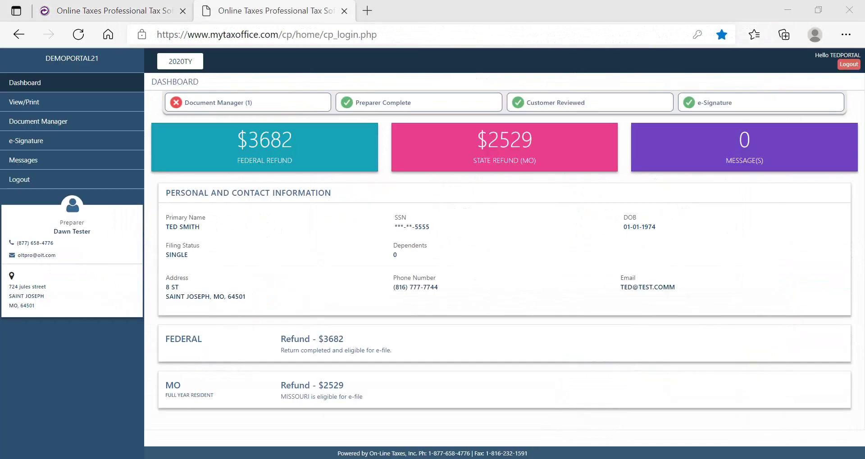